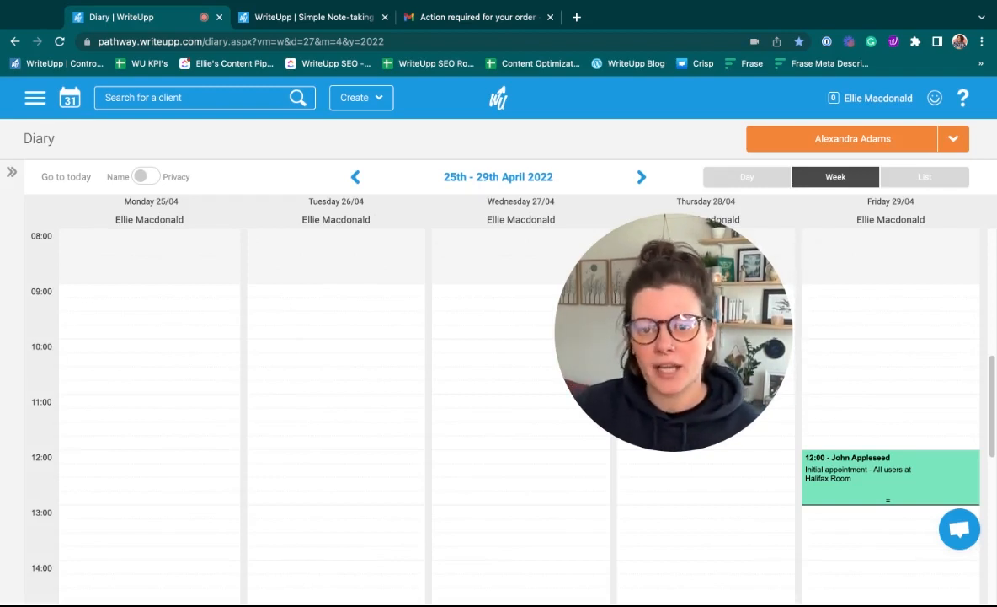
Step: Open the CloudRx integration's configuration page from Integrations & Add Ons
click(37, 100)
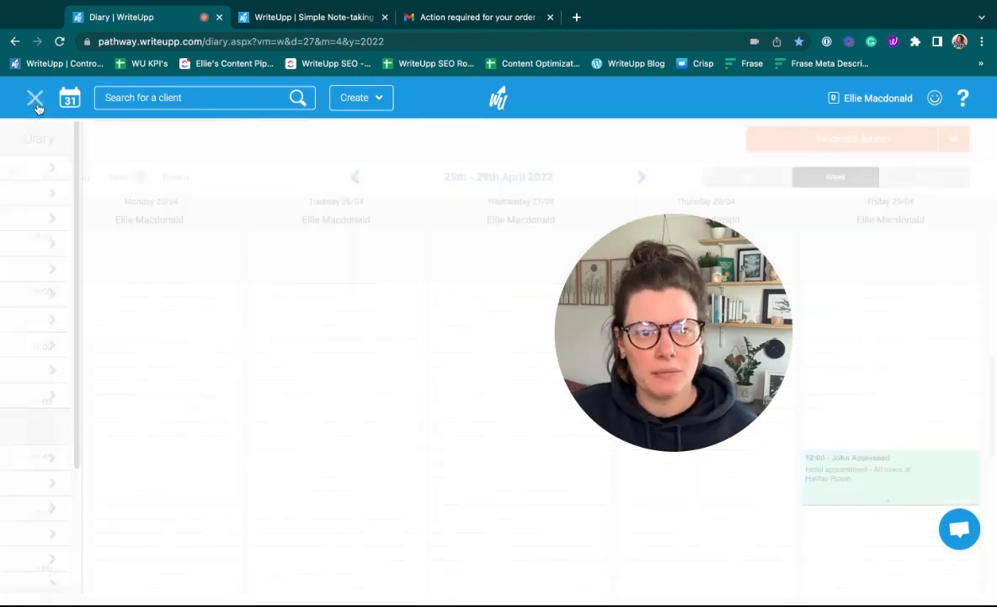
click(102, 482)
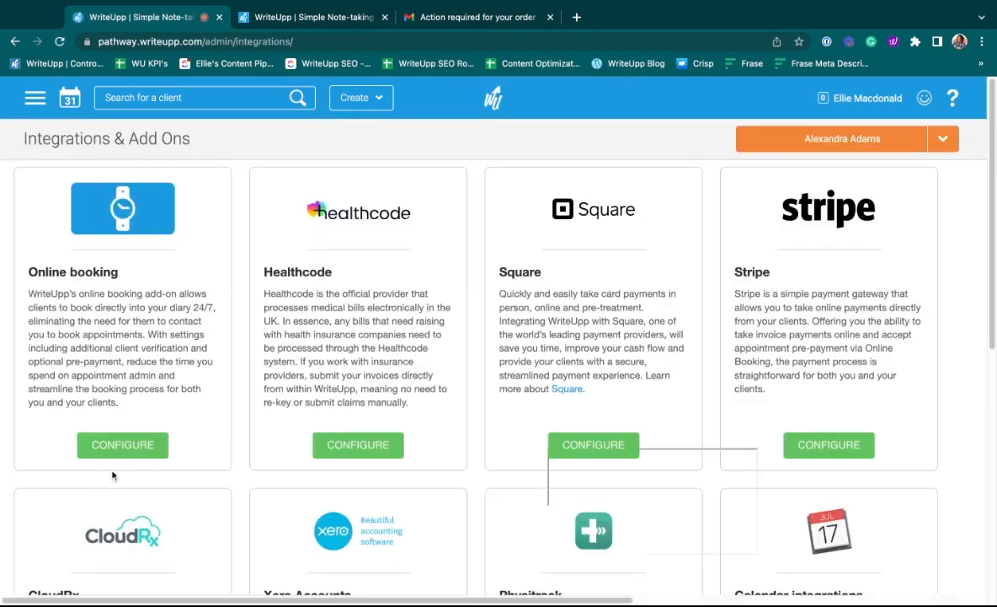
scroll(4, 354, down, 5)
scroll(4, 353, up, 2)
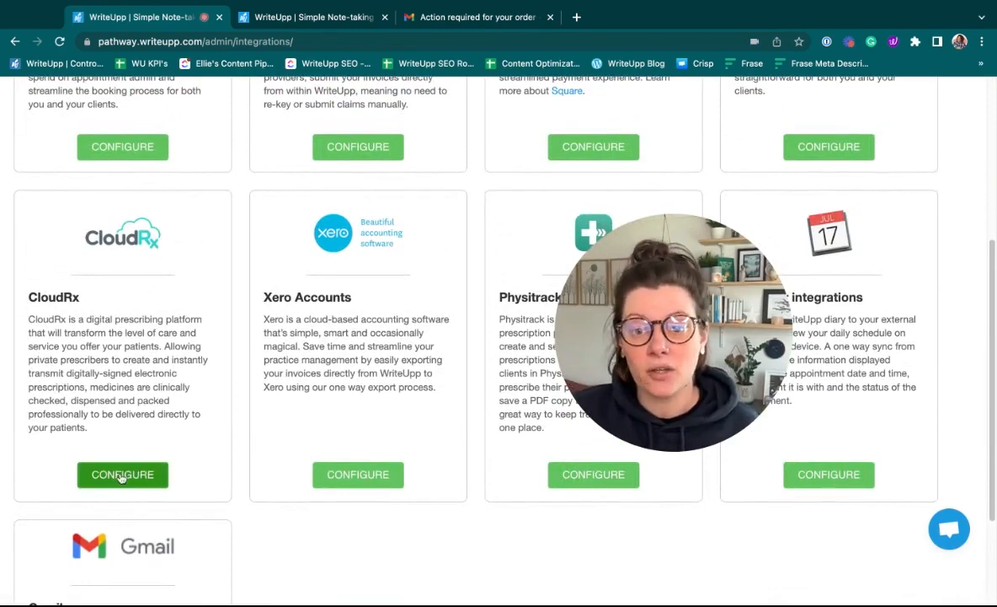
click(122, 474)
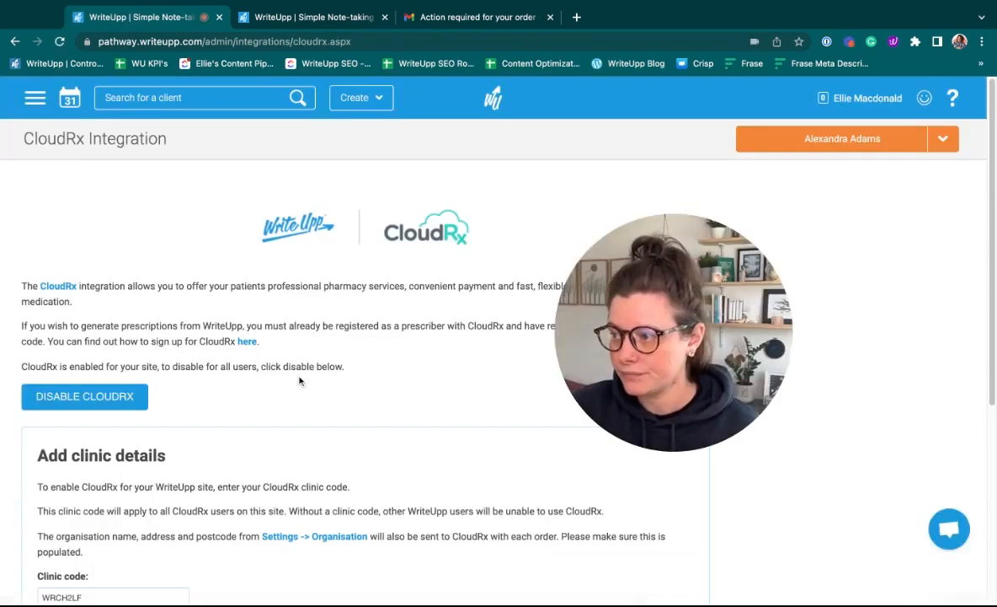
Step: Review the CloudRx enablement information and the clinic code under the clinic details
scroll(303, 333, down, 1)
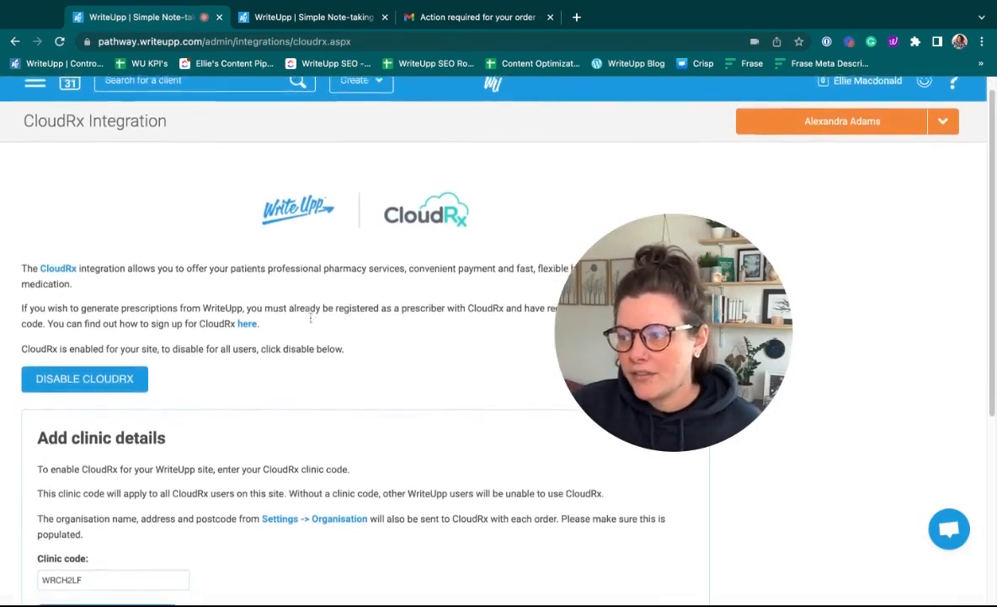
scroll(311, 318, down, 5)
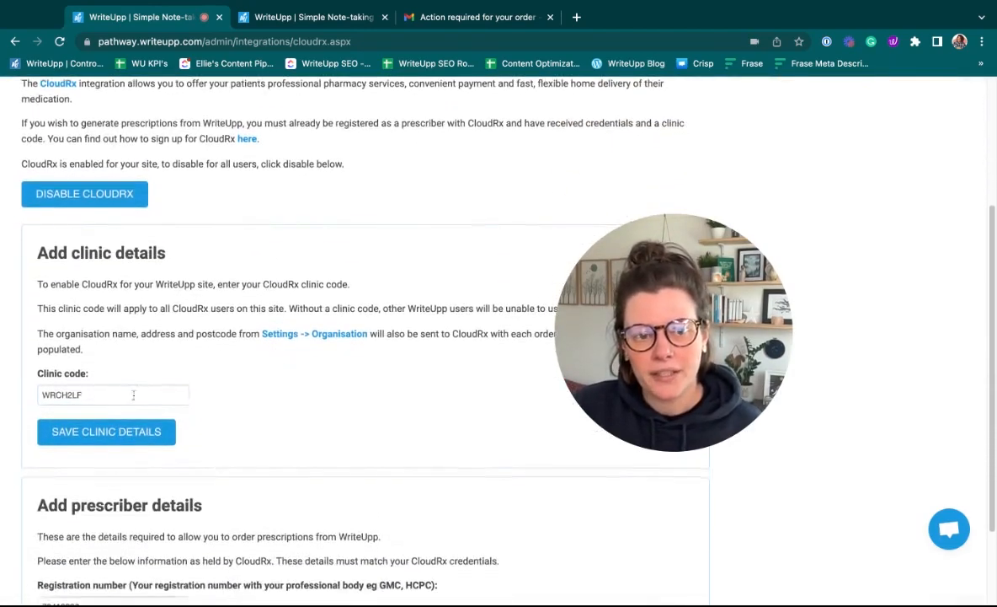
click(133, 395)
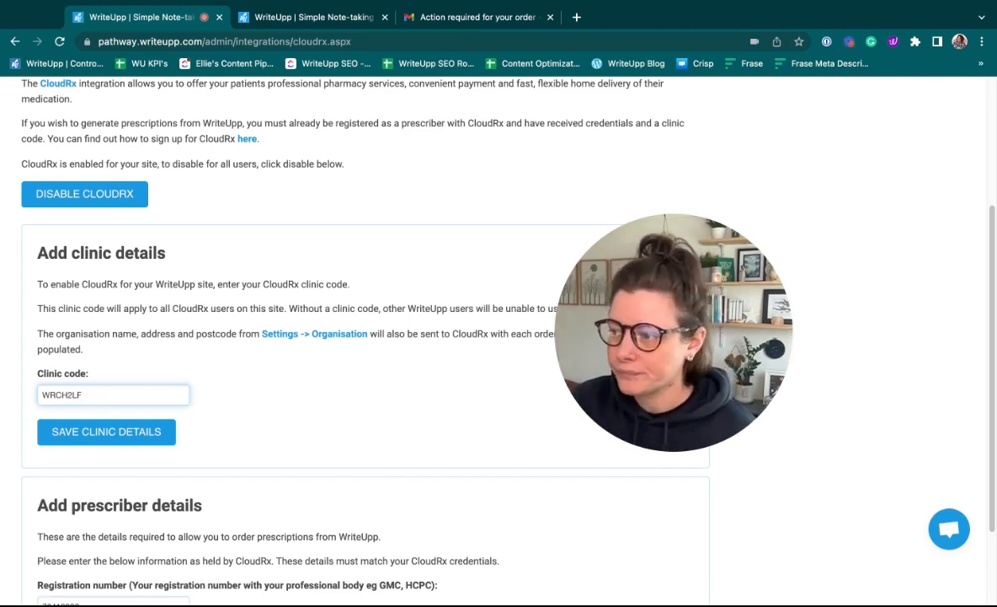
click(130, 442)
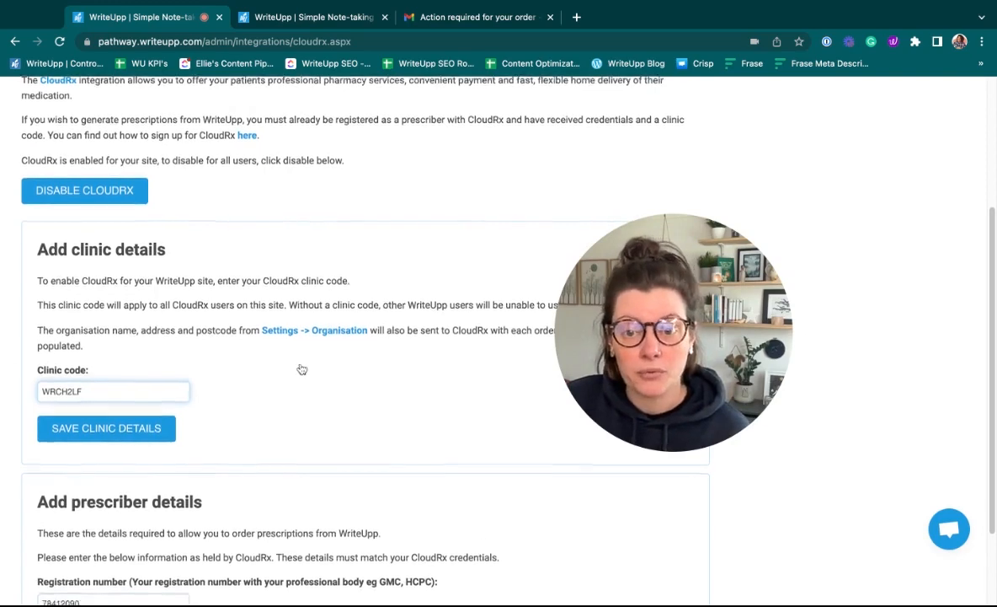
Step: Check the prescriber's registration number and name, and save the prescriber details
scroll(301, 369, down, 2)
click(251, 517)
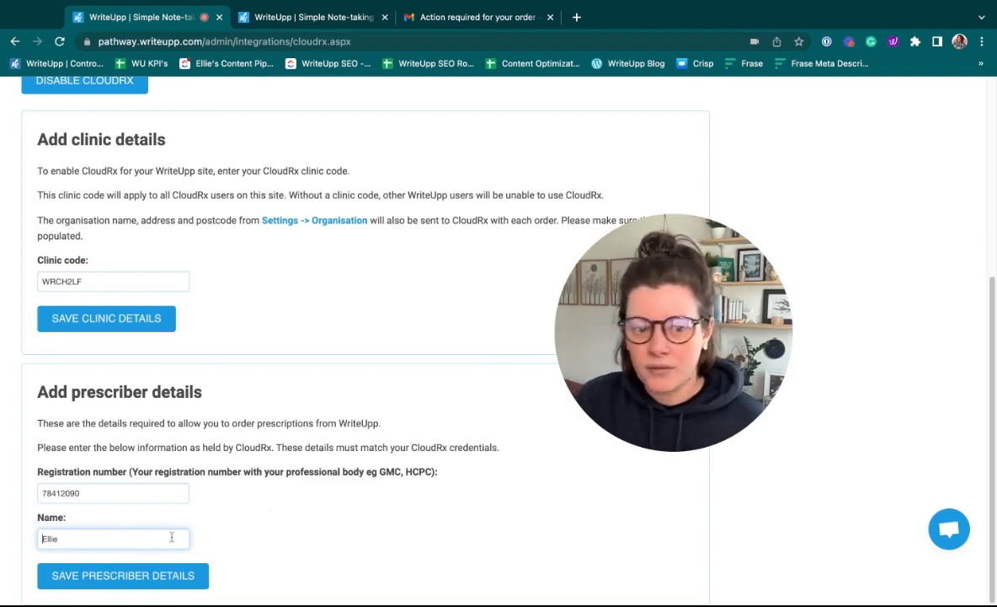
click(143, 577)
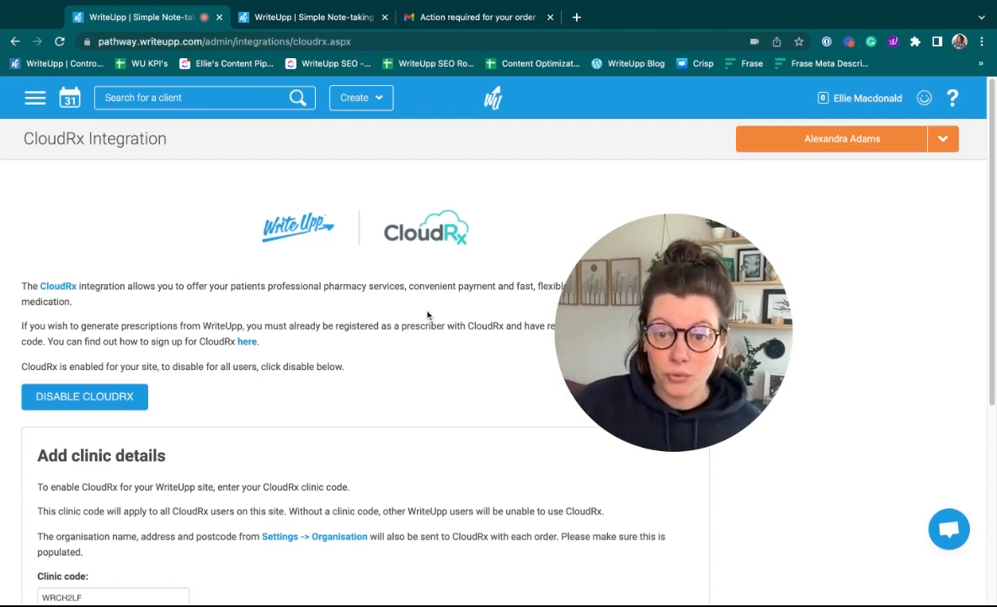
Step: Return to the diary and start generating a prescription for the currently selected client
click(69, 98)
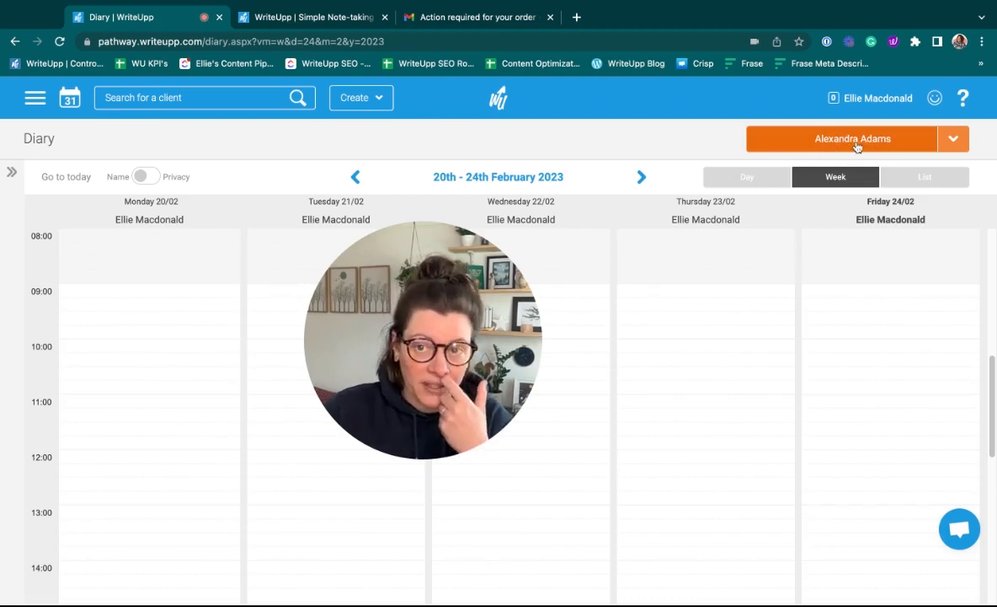
click(954, 142)
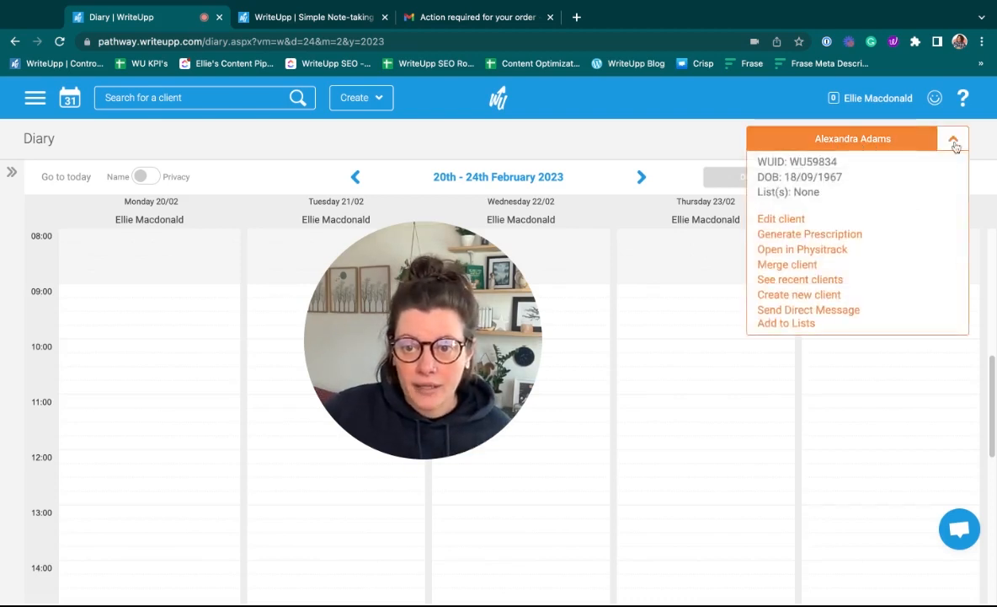
click(842, 236)
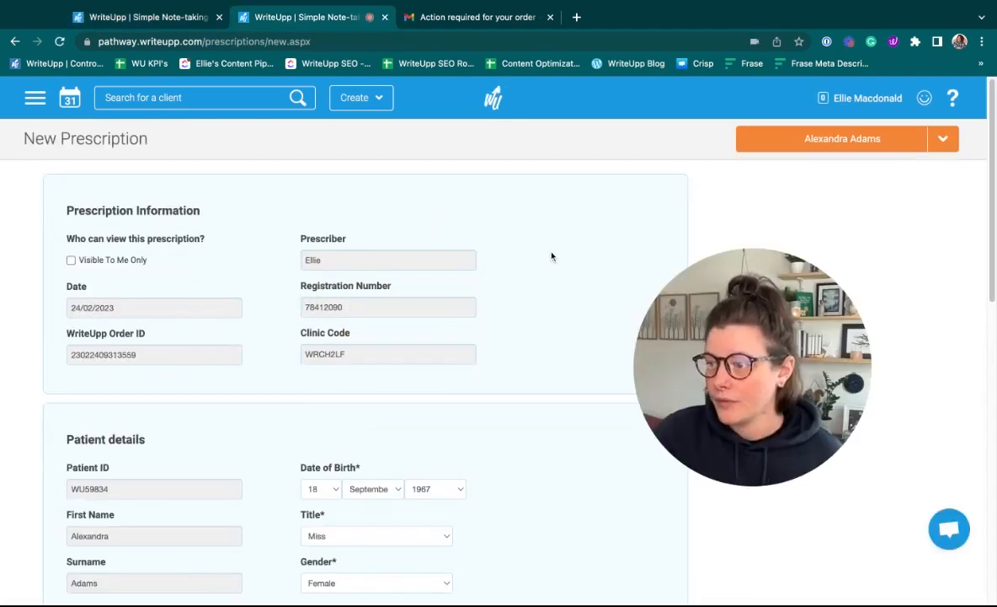
Step: Search the medications for "fluoe" and add Fluoxetine 30mg x 30 (Capsules) to the prescription order
scroll(486, 325, down, 1)
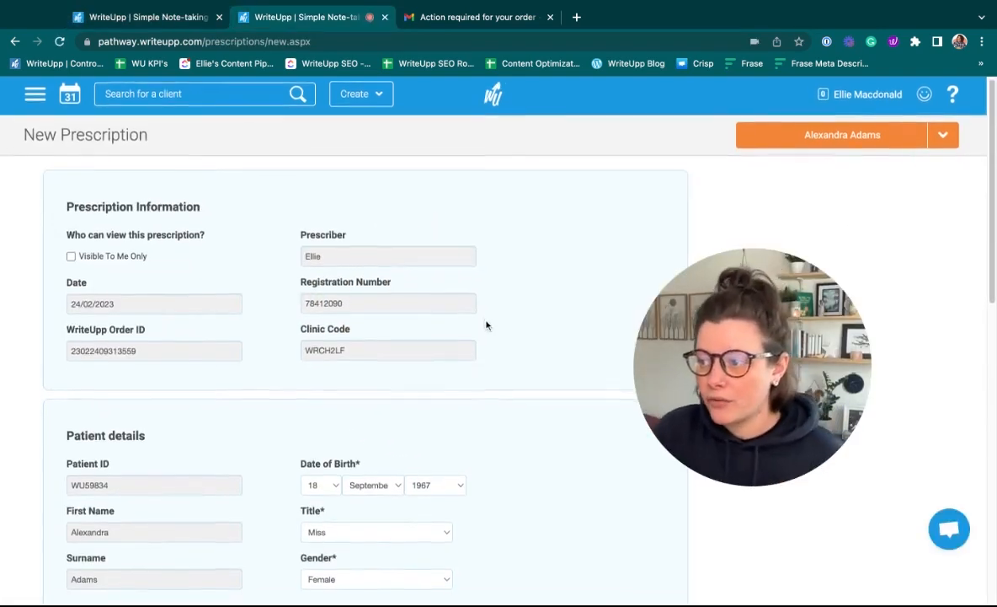
scroll(486, 325, down, 3)
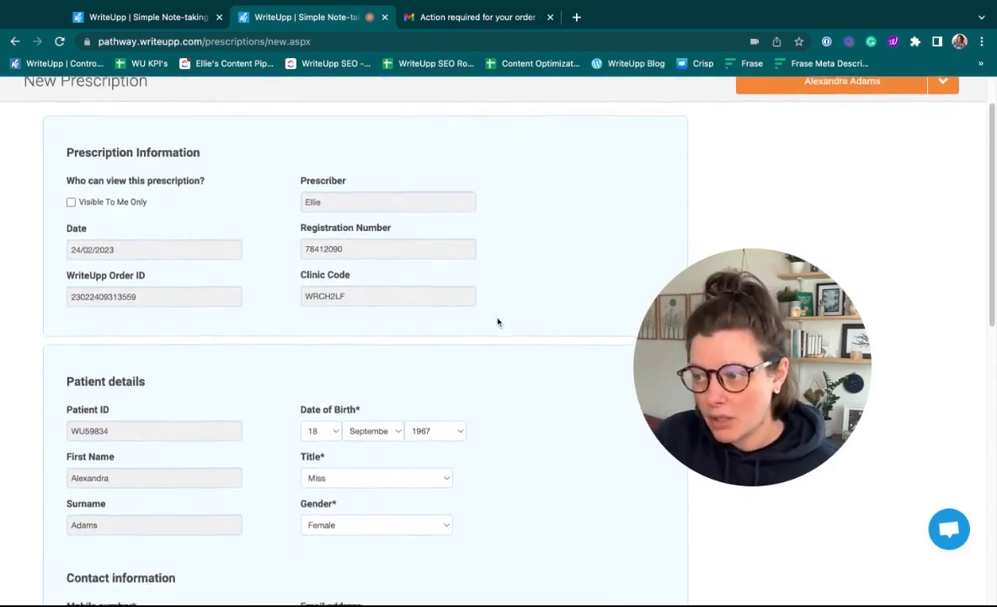
scroll(497, 321, down, 3)
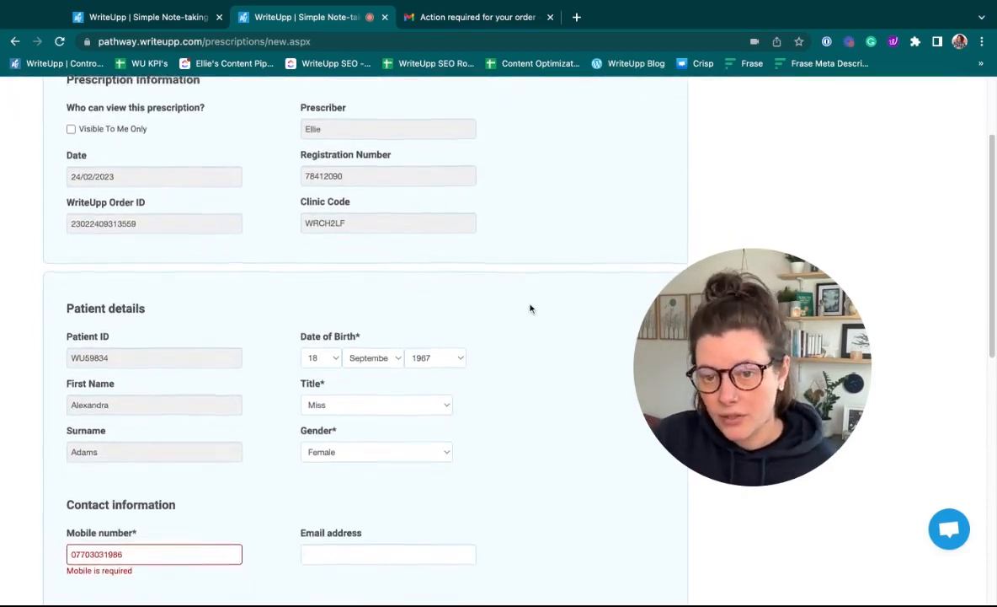
scroll(530, 308, down, 1)
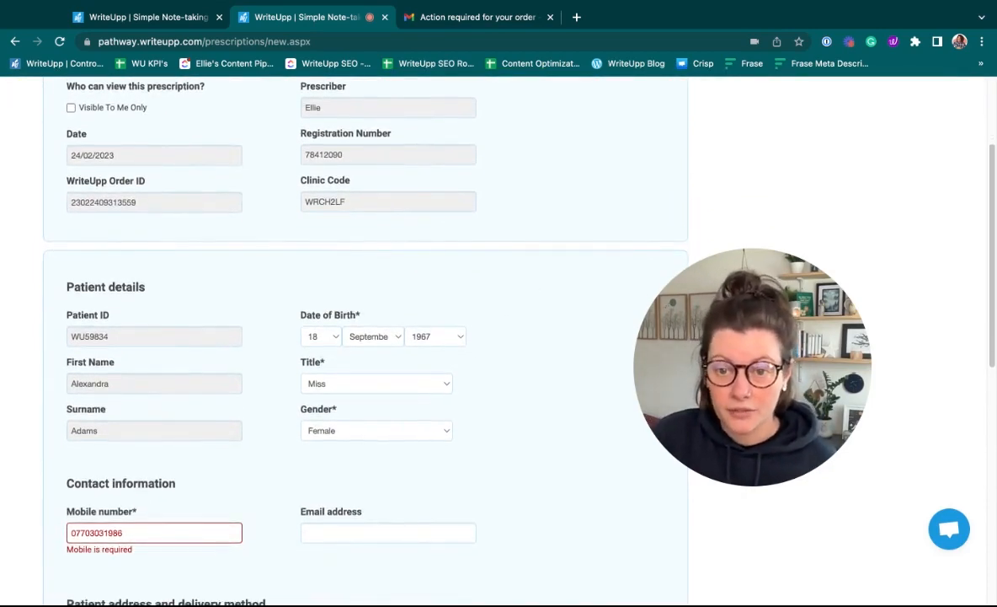
scroll(497, 337, down, 20)
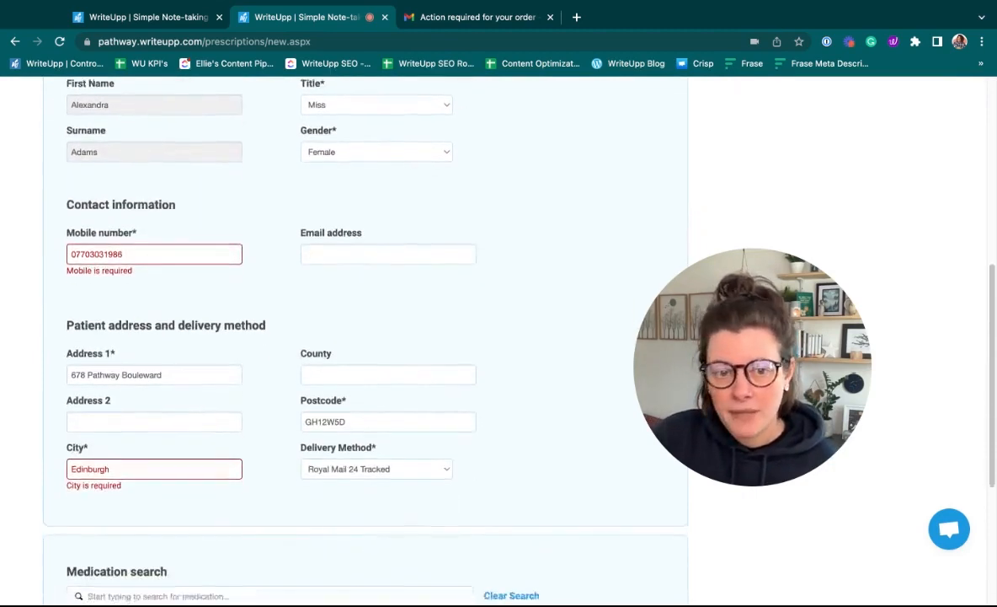
scroll(254, 325, down, 1)
click(188, 329)
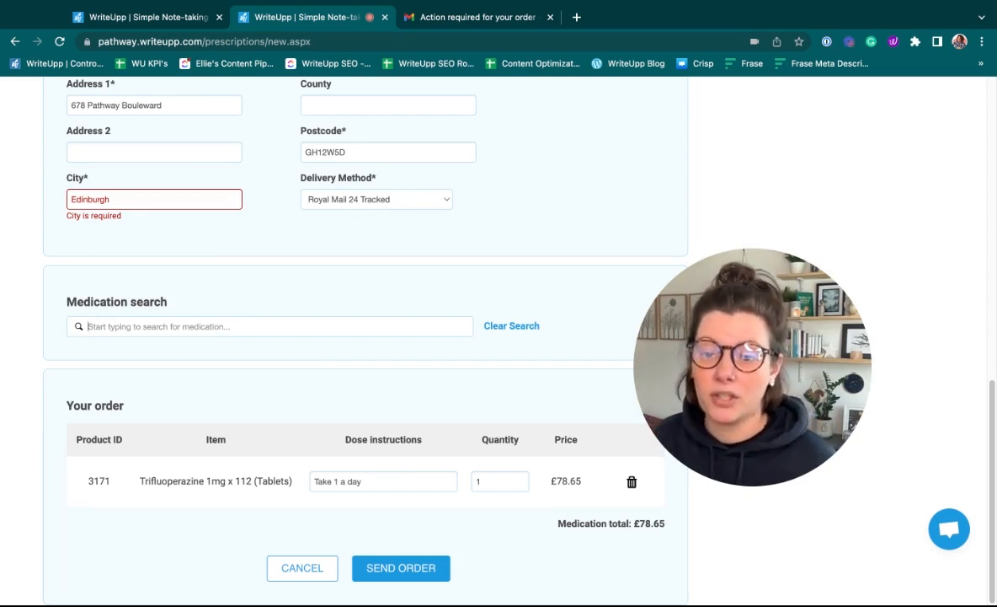
text(flu)
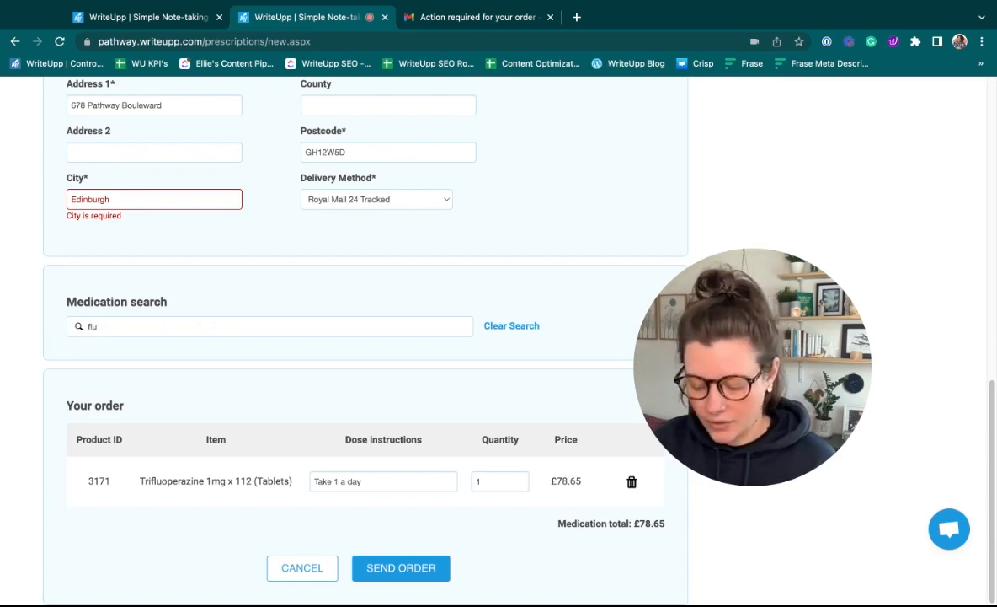
text(oe)
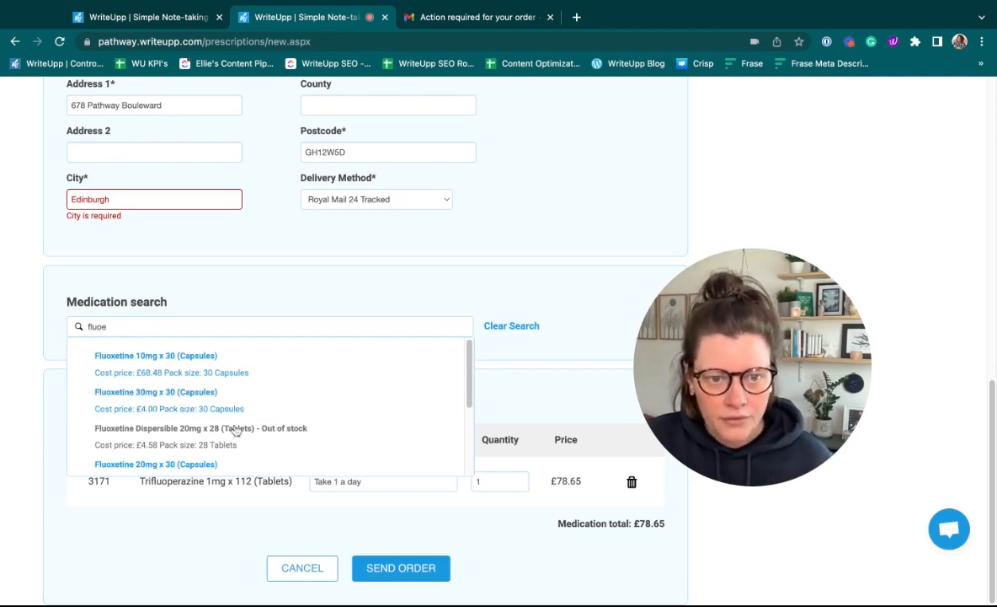
click(274, 408)
Step: Enter "1 daily" as the dose instructions for Fluoxetine 30mg x 30 and send the order
scroll(256, 392, down, 1)
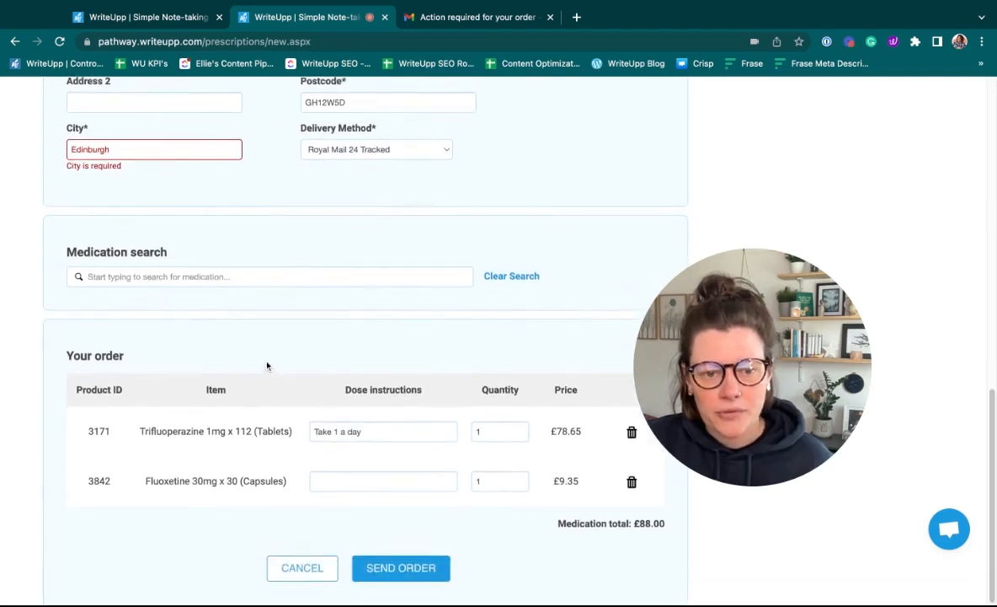
click(369, 479)
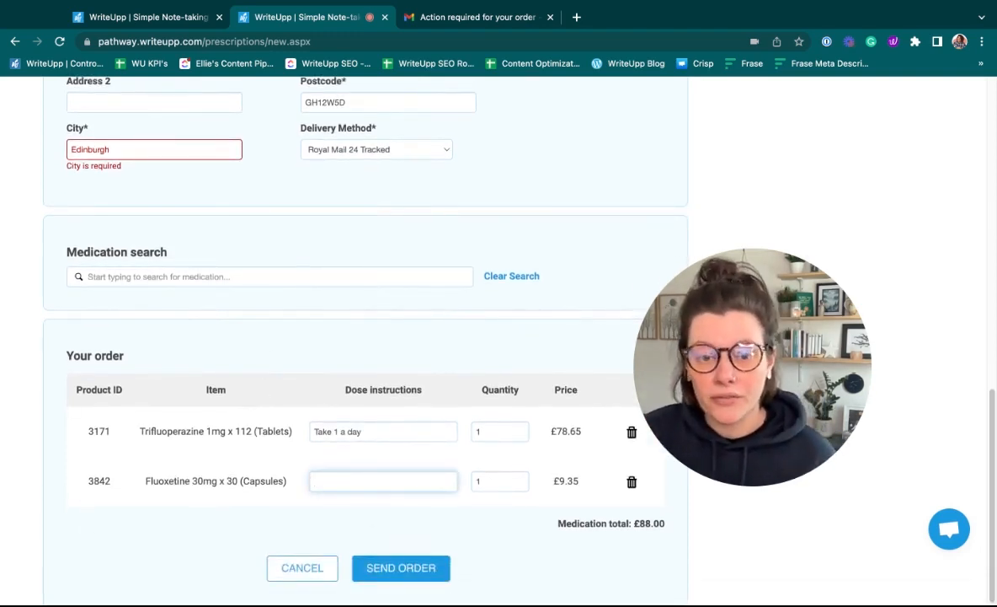
text(1 daily)
click(504, 479)
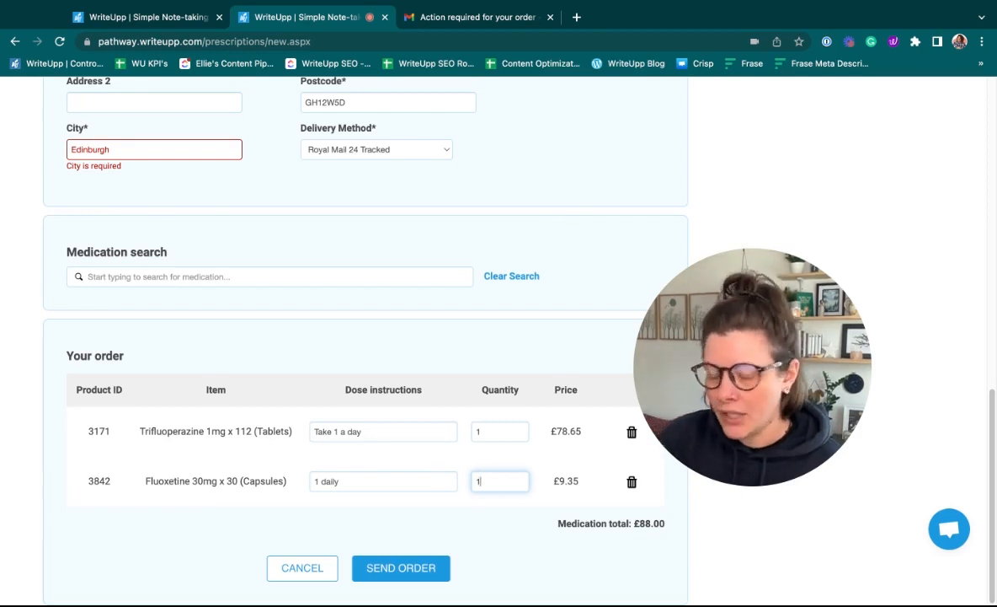
click(421, 565)
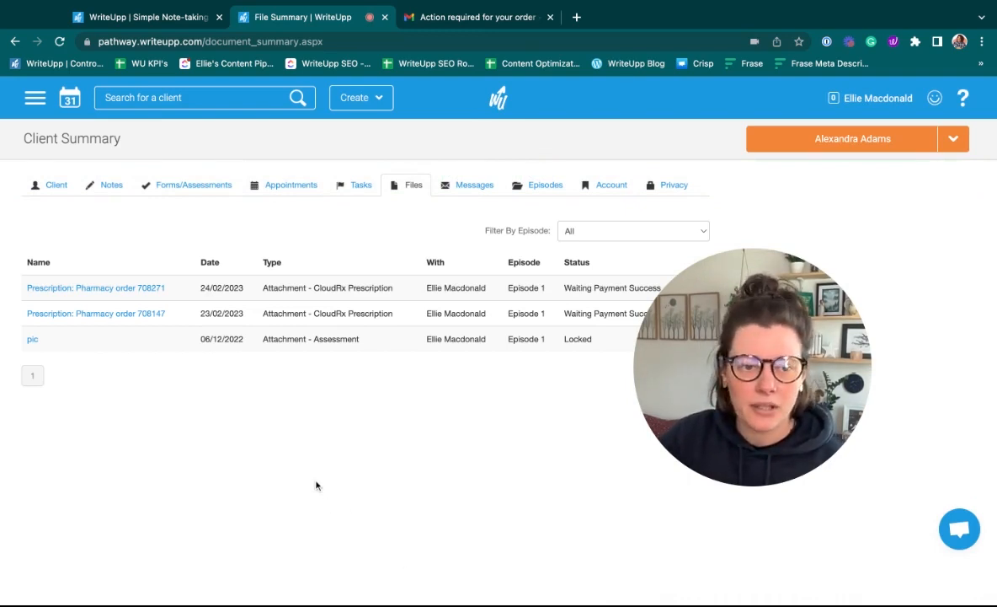
Step: Open the pharmacy order prescription dated 24/02/2023 from the client's files and review its order status and patient details
drag(636, 341, 700, 335)
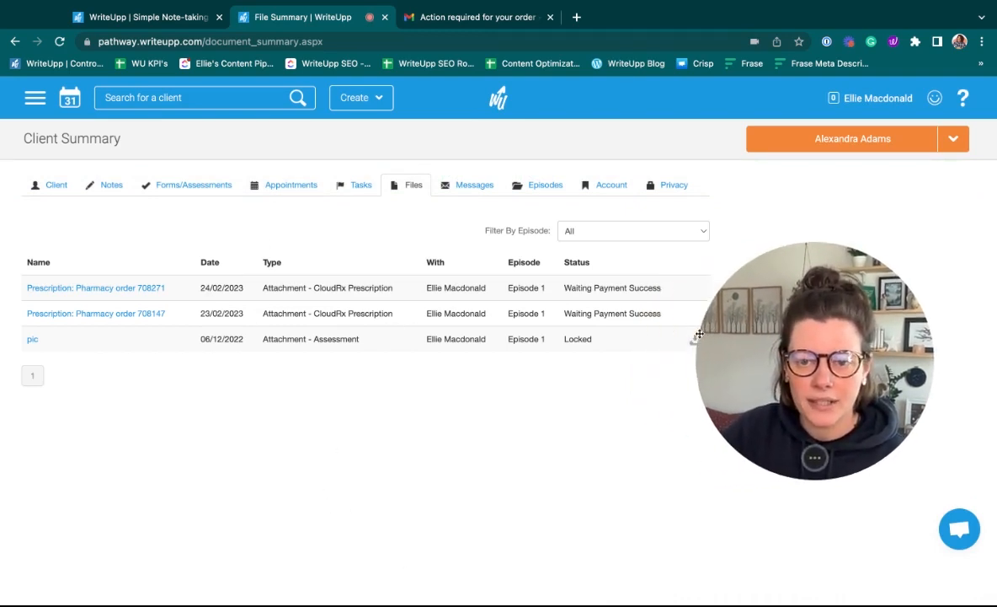
click(147, 289)
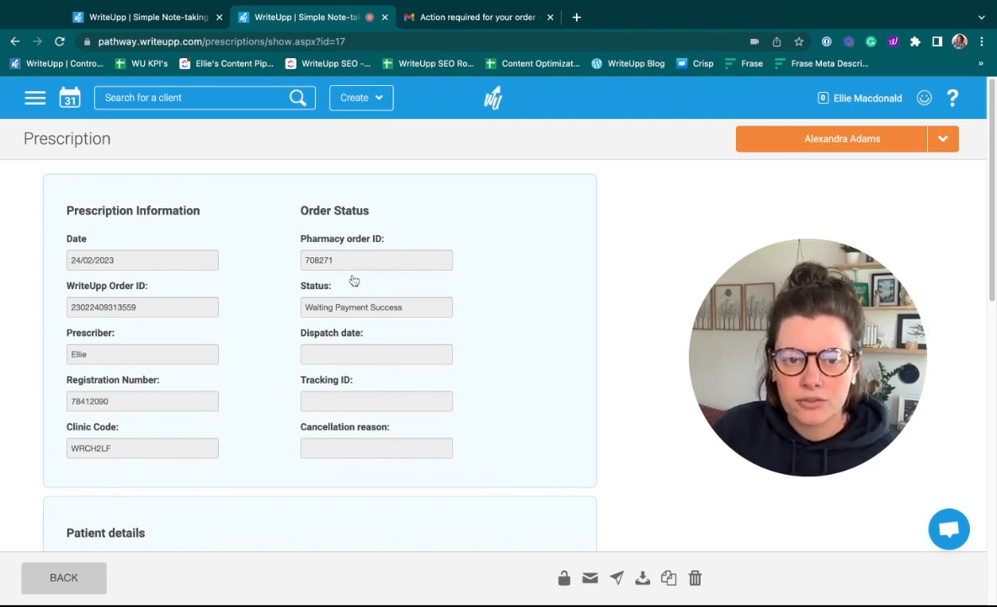
scroll(354, 384, down, 8)
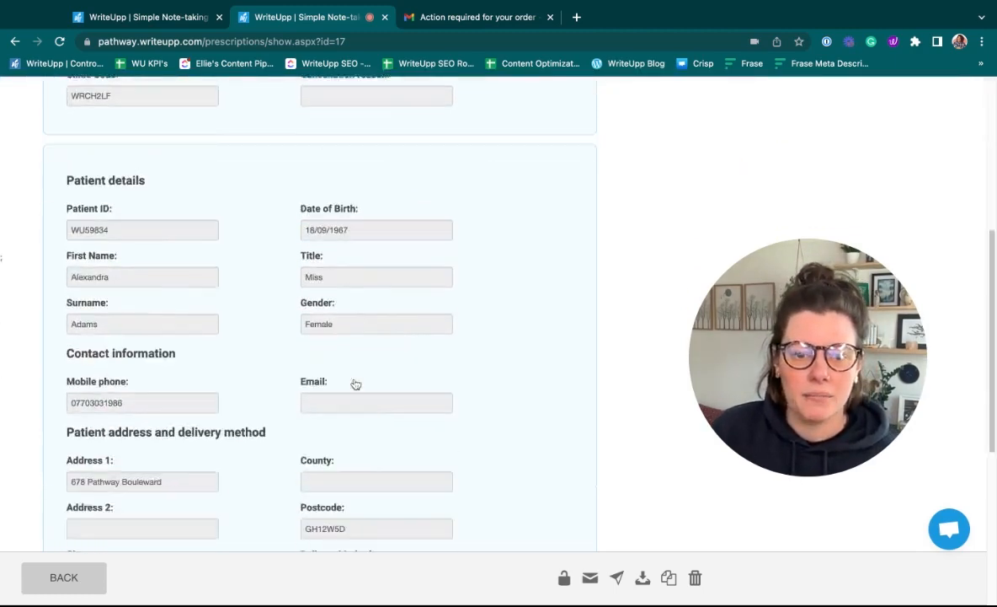
scroll(354, 384, up, 8)
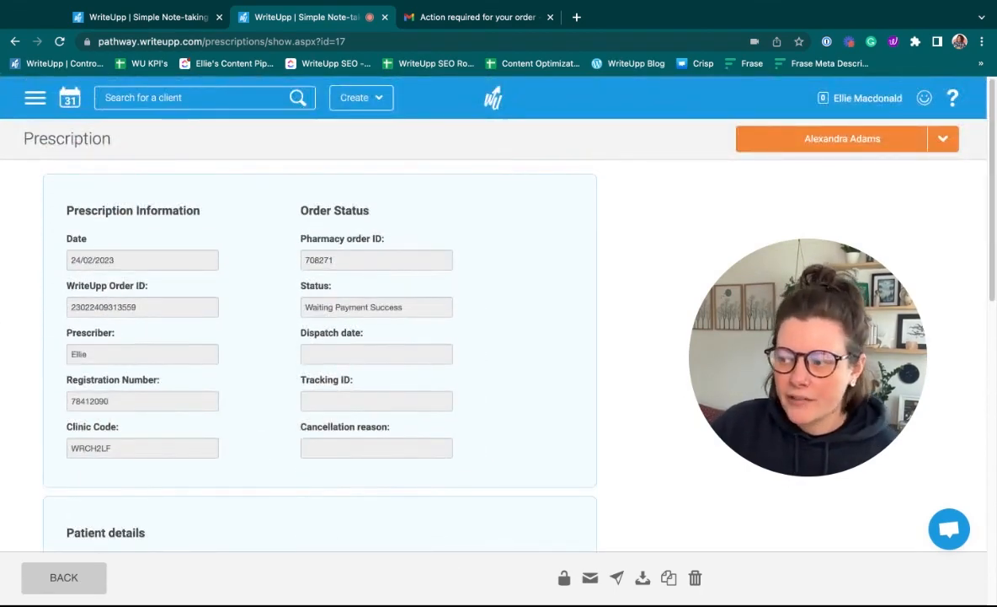
Step: Switch to the CloudRx email in Gmail, follow its secure payment link, and review the order summary, delivery address and payment fields
click(432, 22)
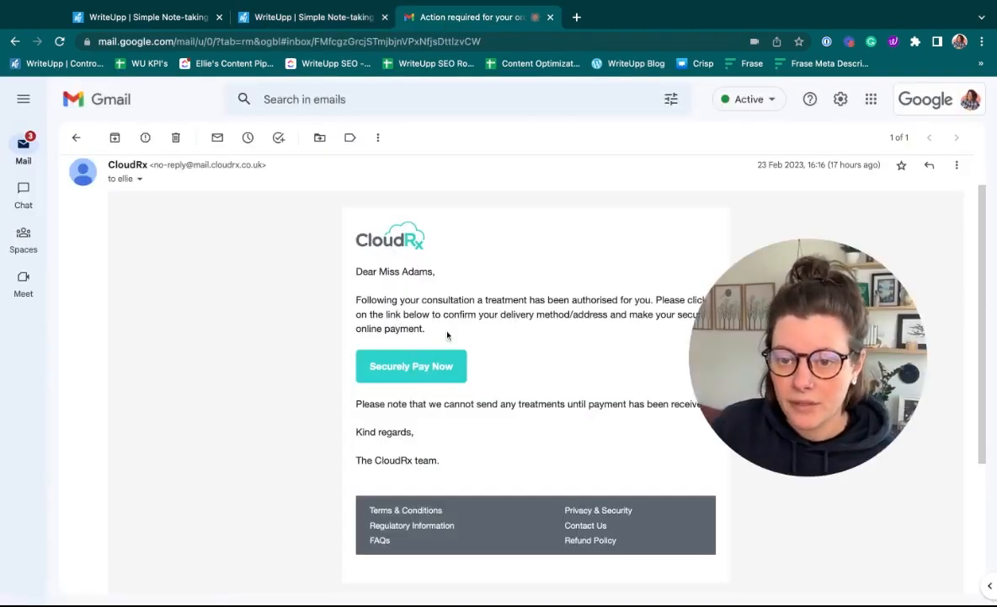
click(419, 368)
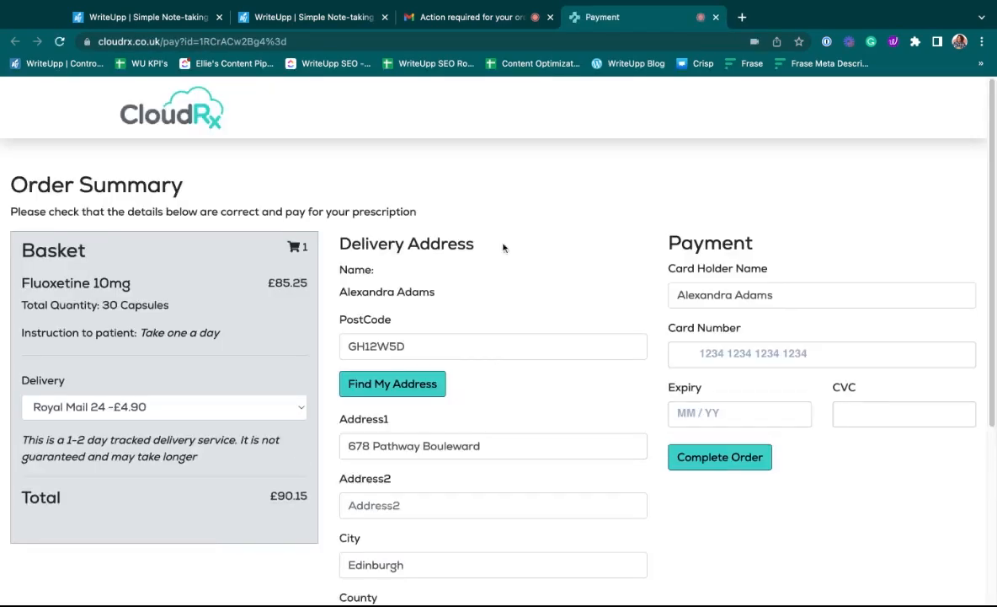
scroll(548, 349, down, 2)
scroll(526, 278, down, 5)
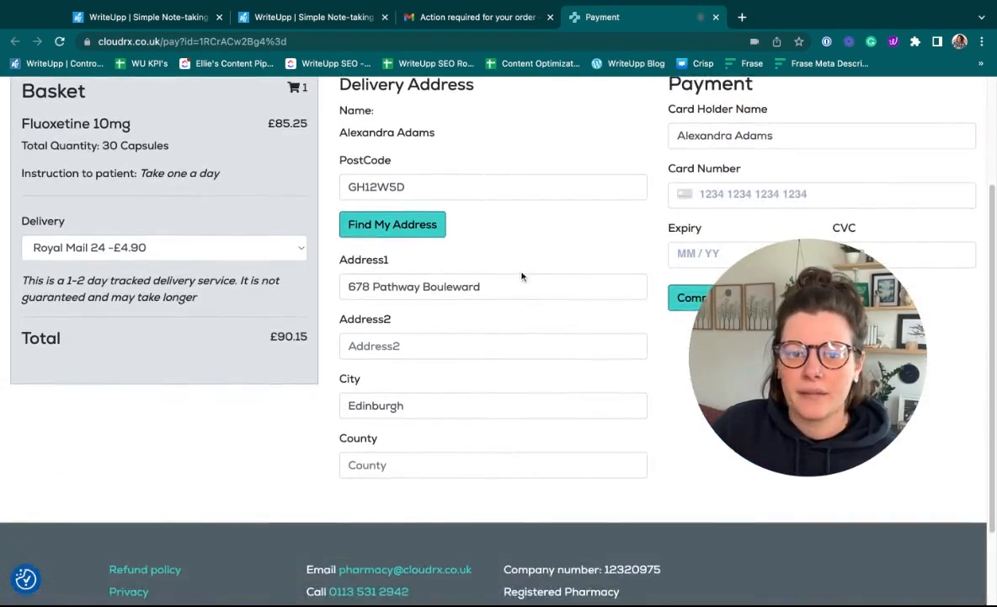
scroll(522, 282, up, 6)
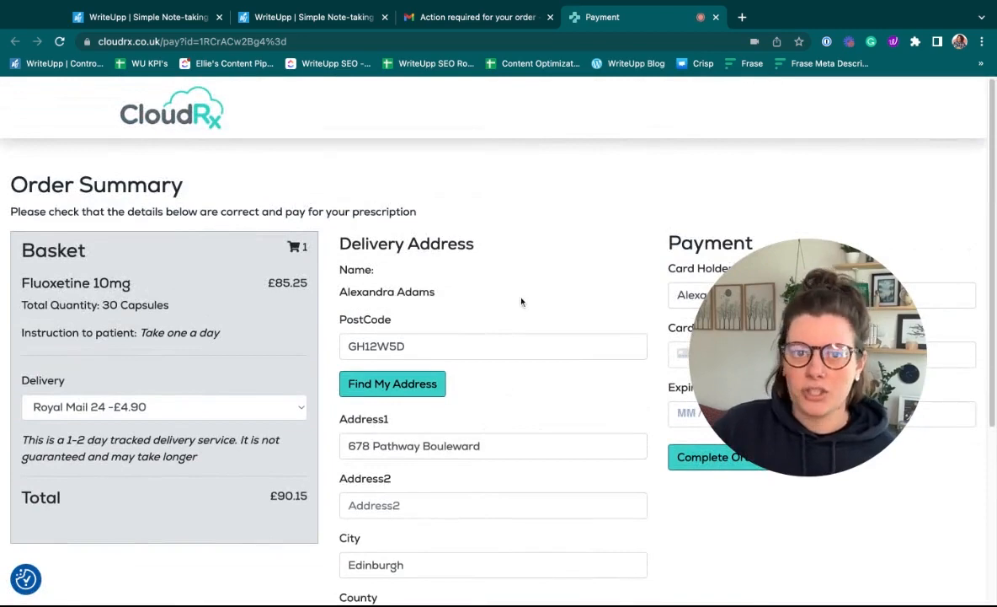
Step: Switch back to WriteUpp and view the submitted prescription's order status
click(164, 20)
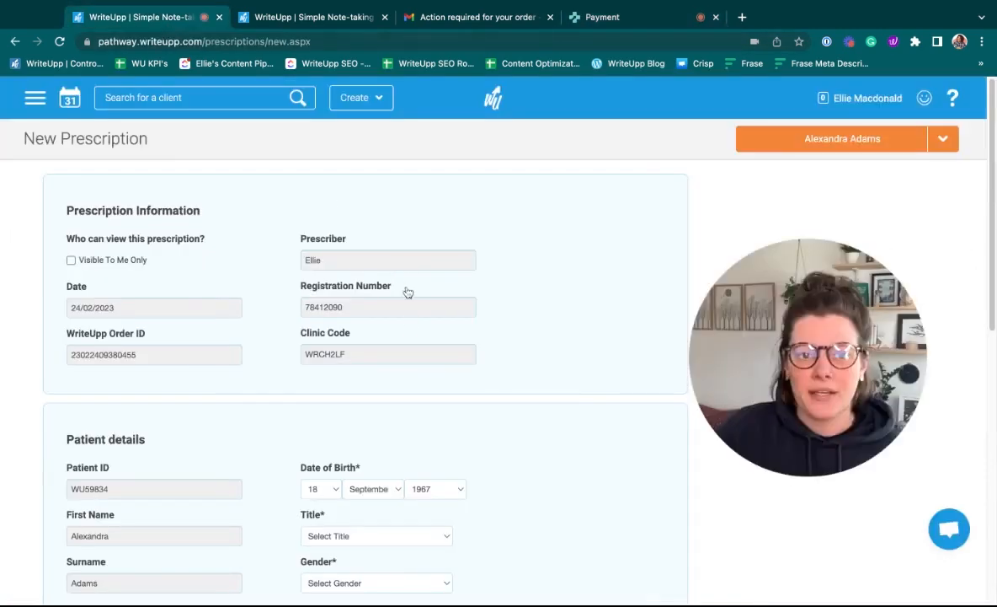
click(320, 18)
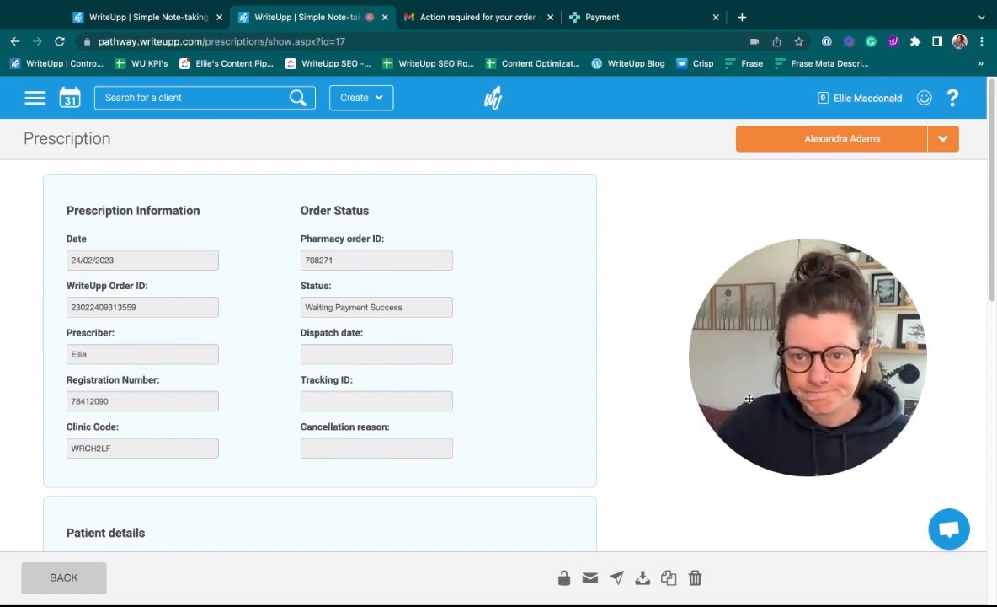
click(830, 455)
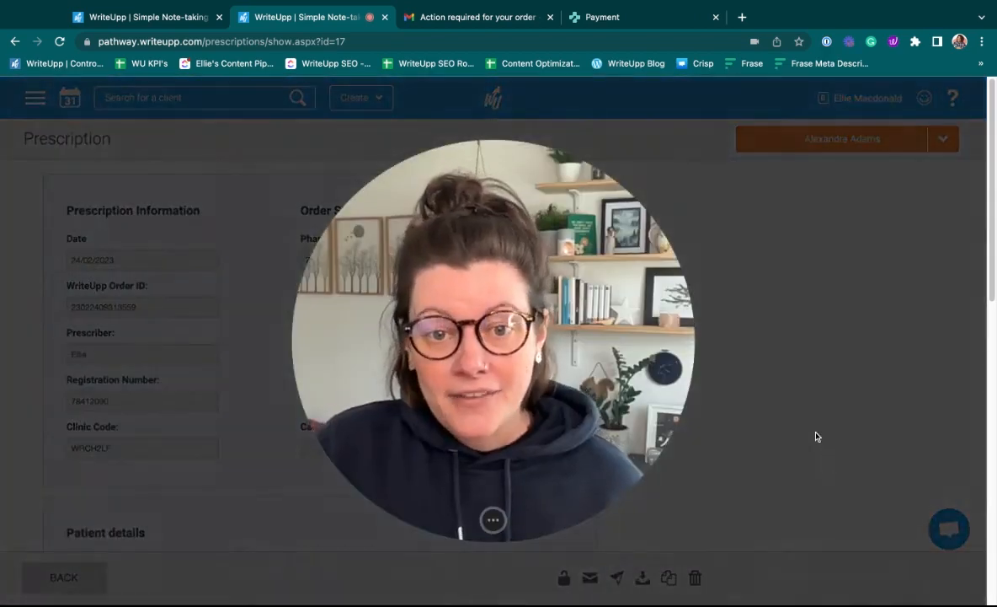